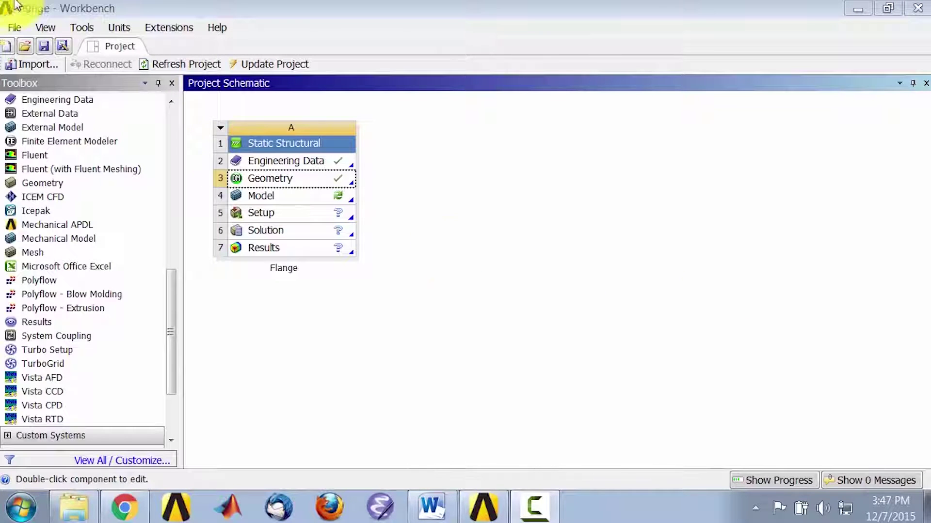
- Open the File menu of the Flange project in Workbench
click(13, 27)
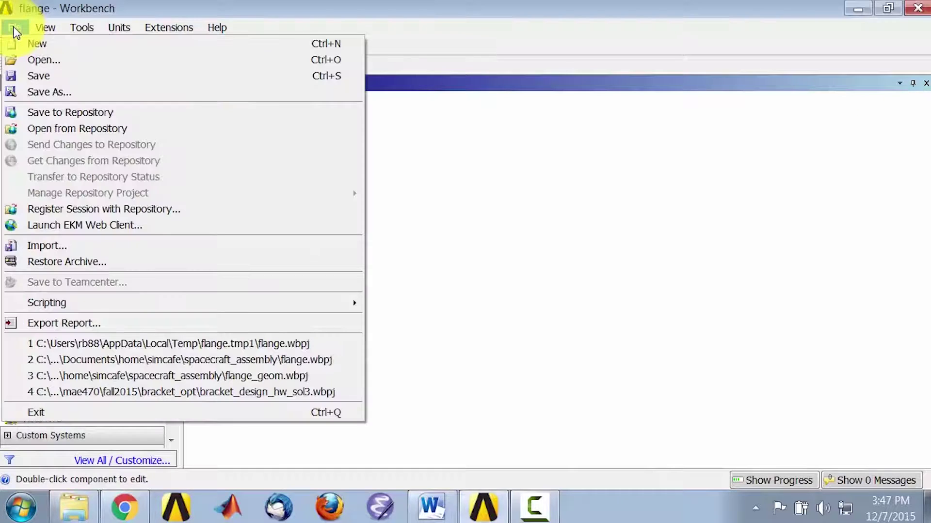
- Save the project as archive flange.wbpz in the spacecraft_assembly folder and confirm archiving
click(45, 79)
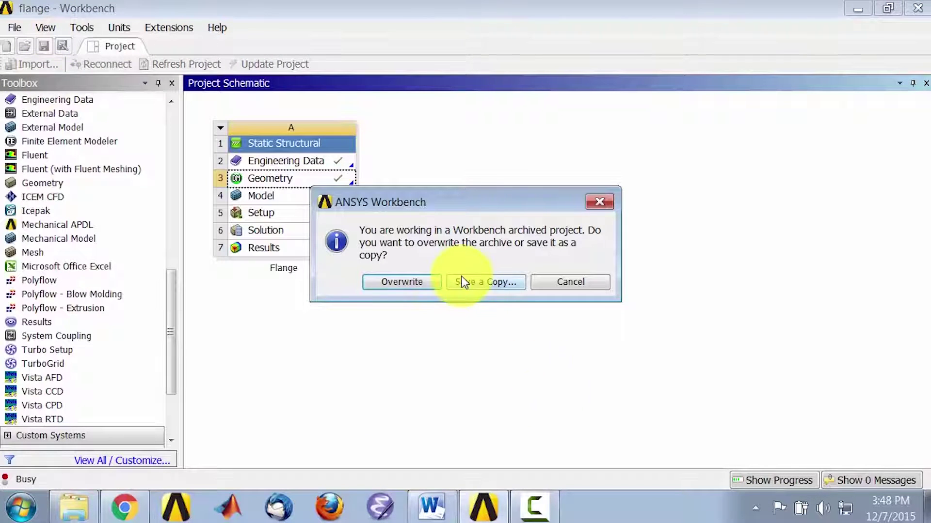
click(493, 285)
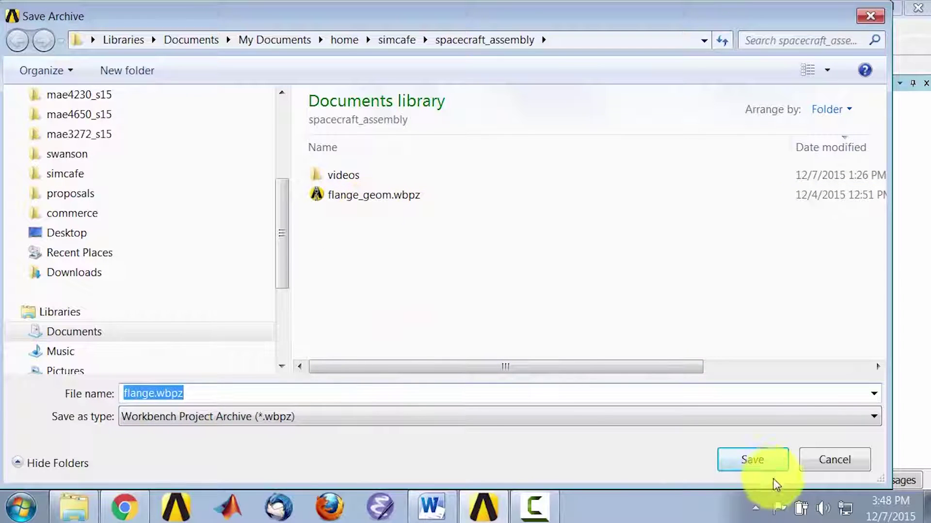
click(752, 460)
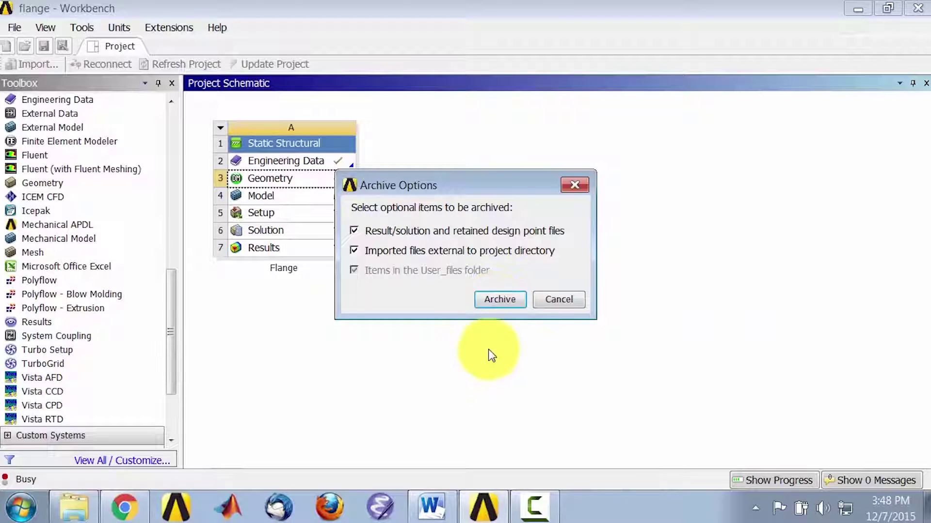
click(498, 300)
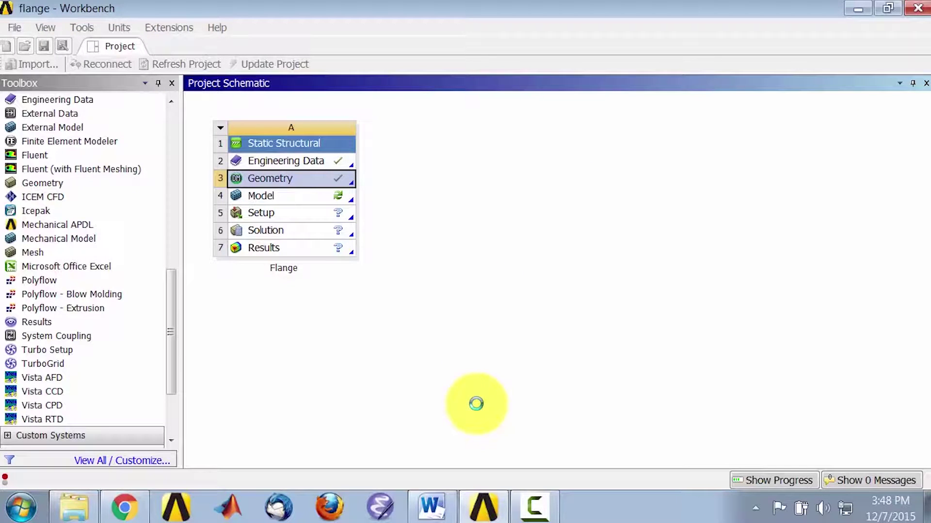
click(72, 506)
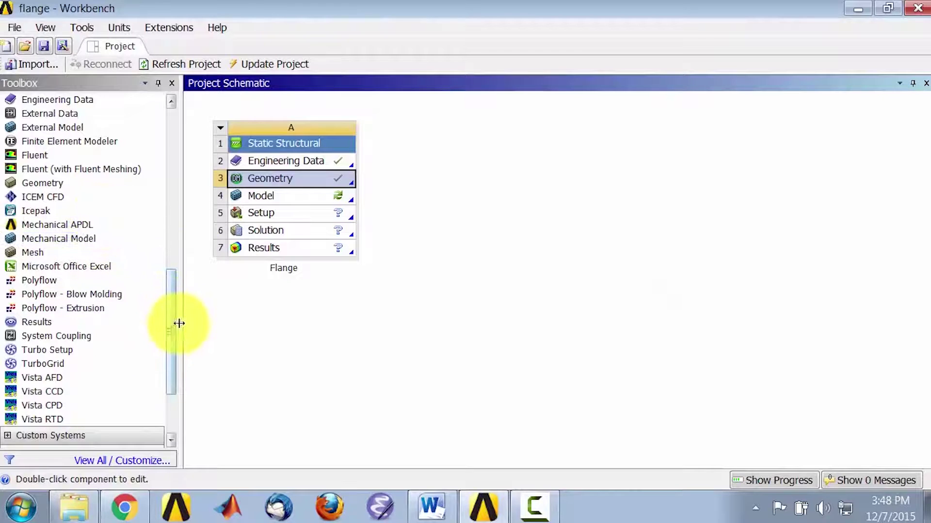
scroll(175, 290, up, 3)
scroll(179, 274, up, 2)
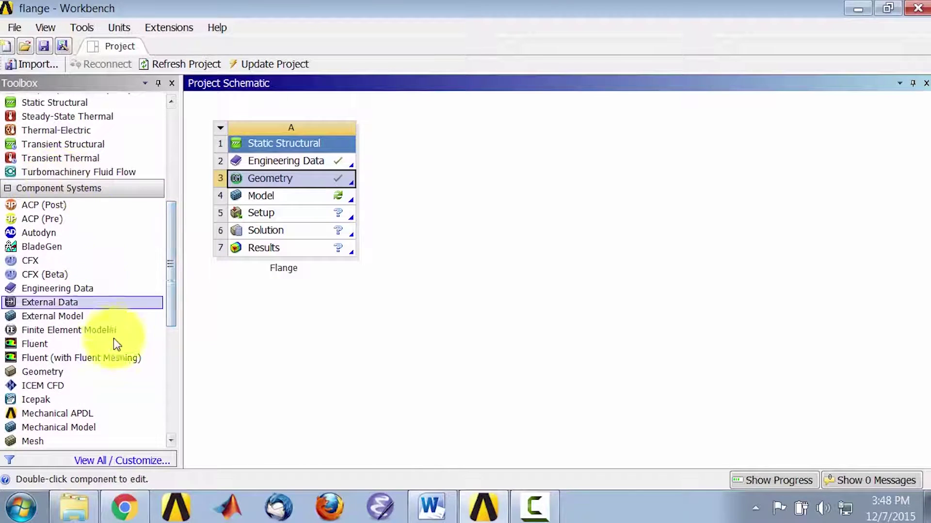
drag(48, 373, 451, 269)
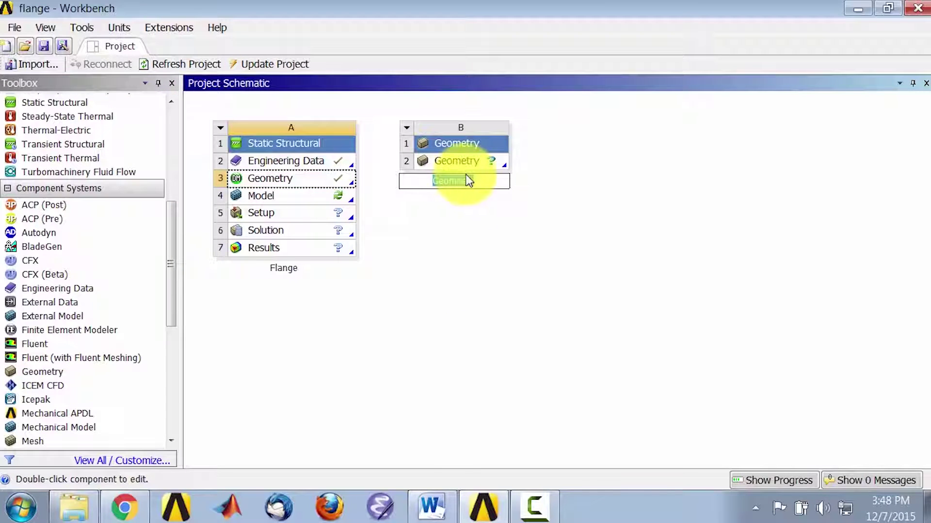
- Name the new system 'Geometry review' and link B2 Geometry to the Flange's A3 Geometry
click(491, 182)
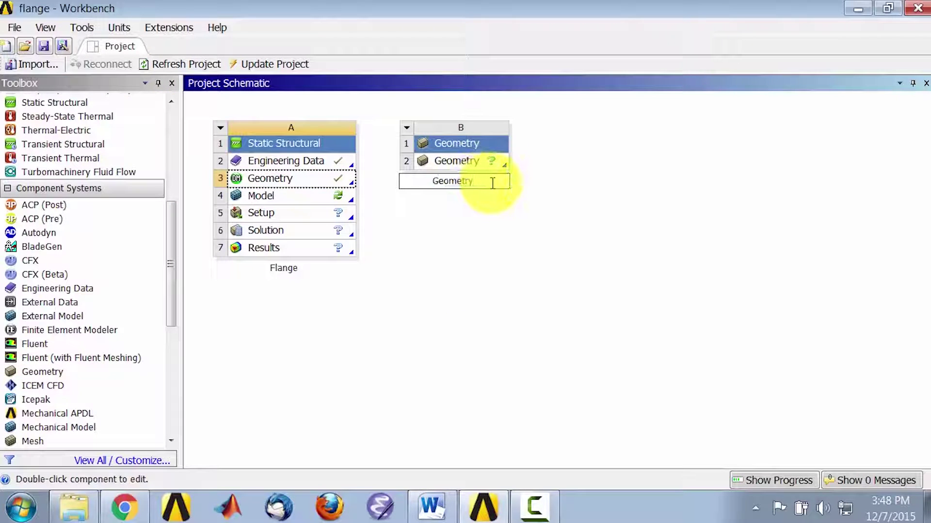
text(review)
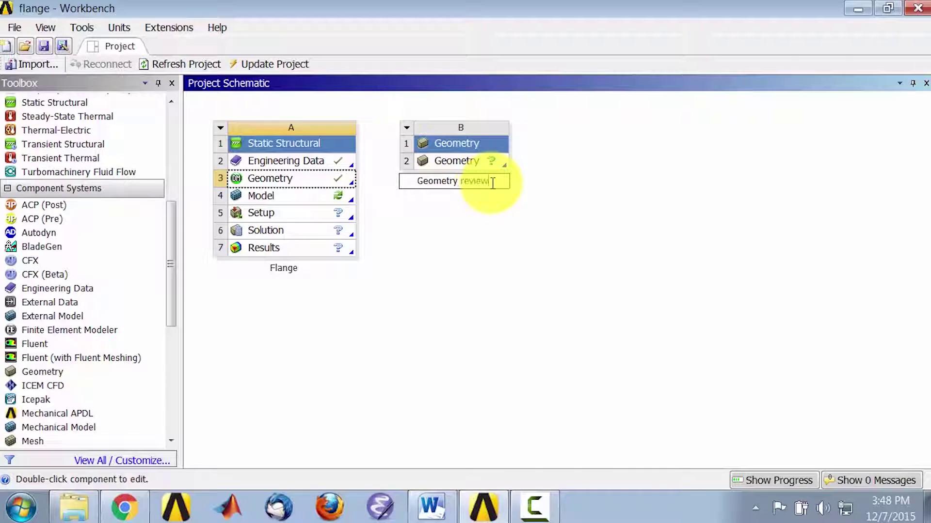
click(493, 257)
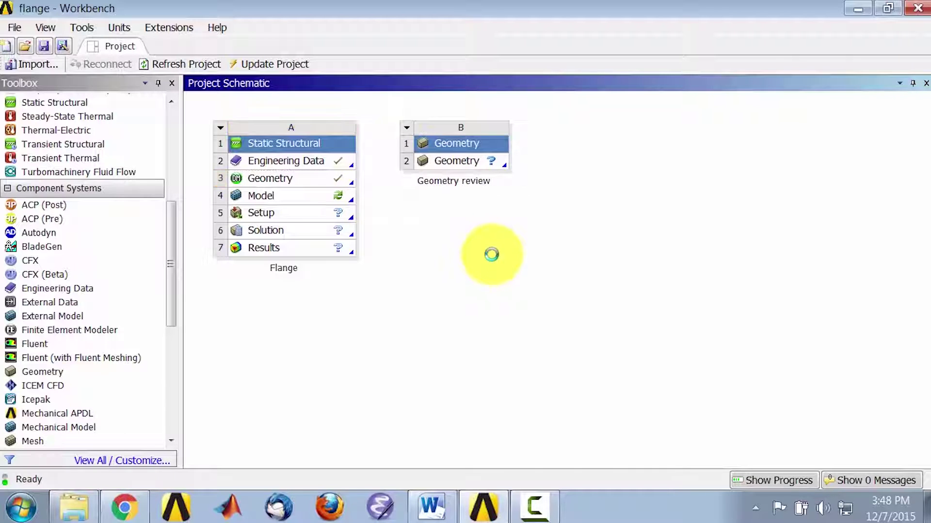
drag(283, 178, 468, 156)
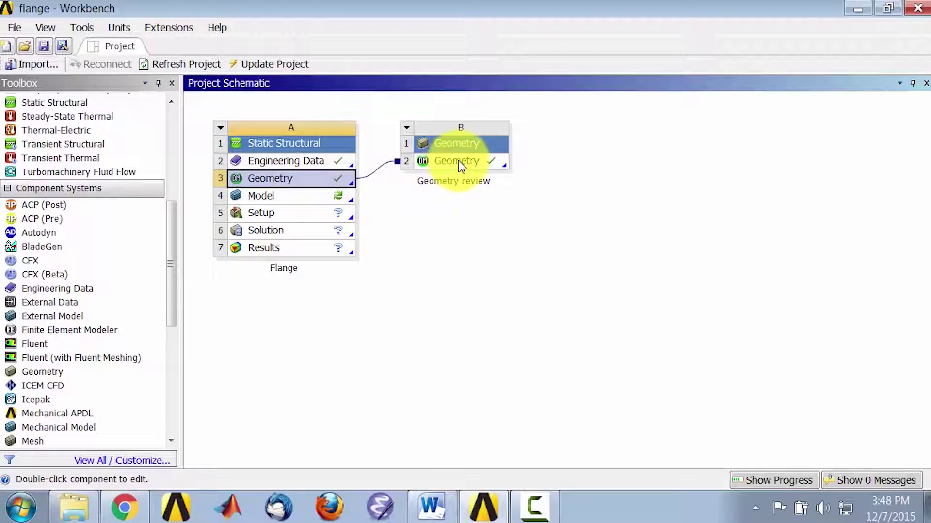
- Delete the A3–B2 geometry link and confirm the deletion
click(373, 173)
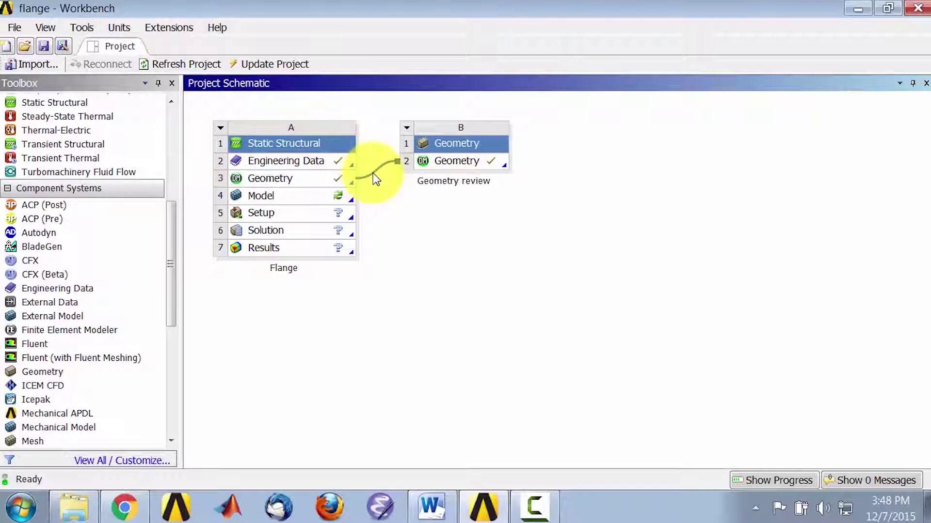
key(Delete)
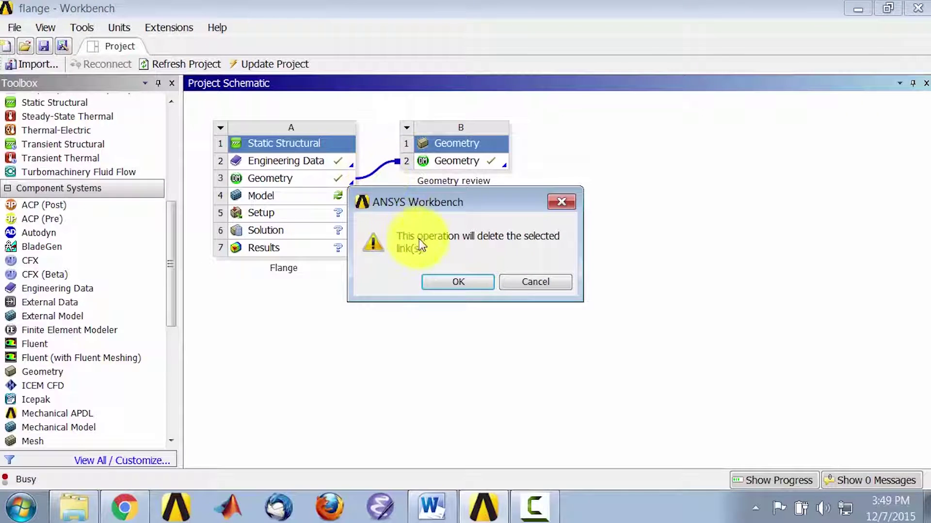
click(447, 283)
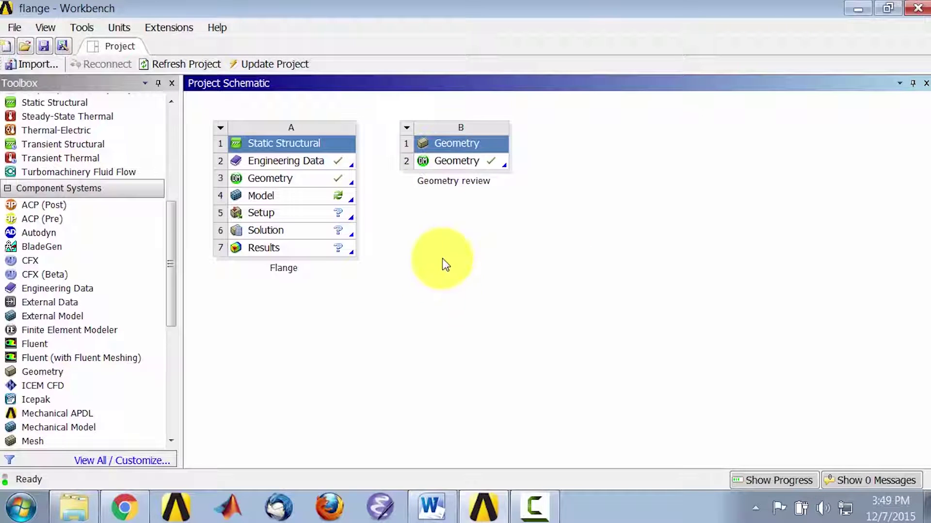
- Open B2 Geometry in DesignModeler, view Symmetry1's details and look along the X axis
double_click(466, 167)
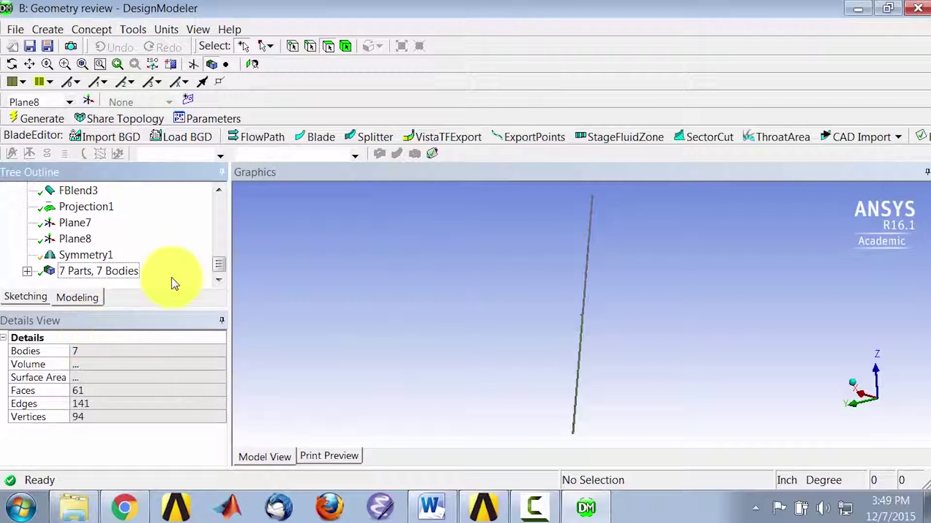
click(96, 257)
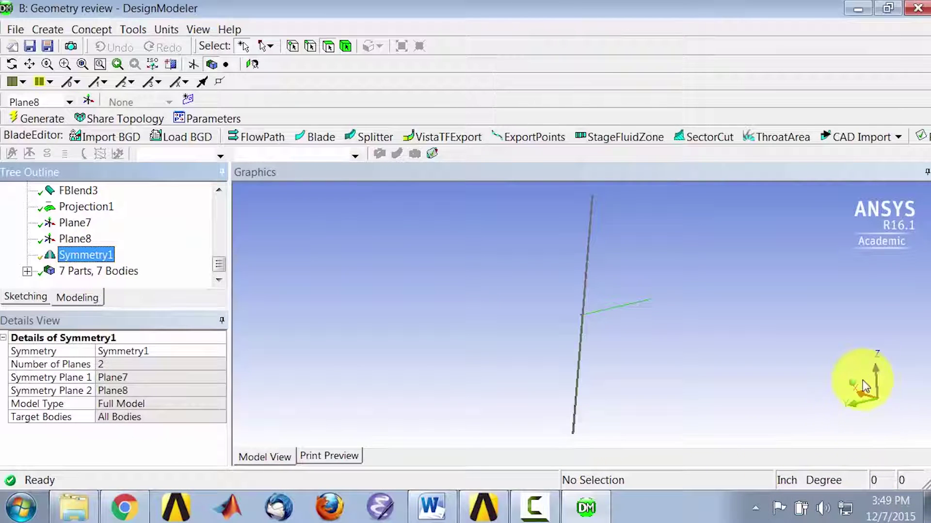
click(854, 403)
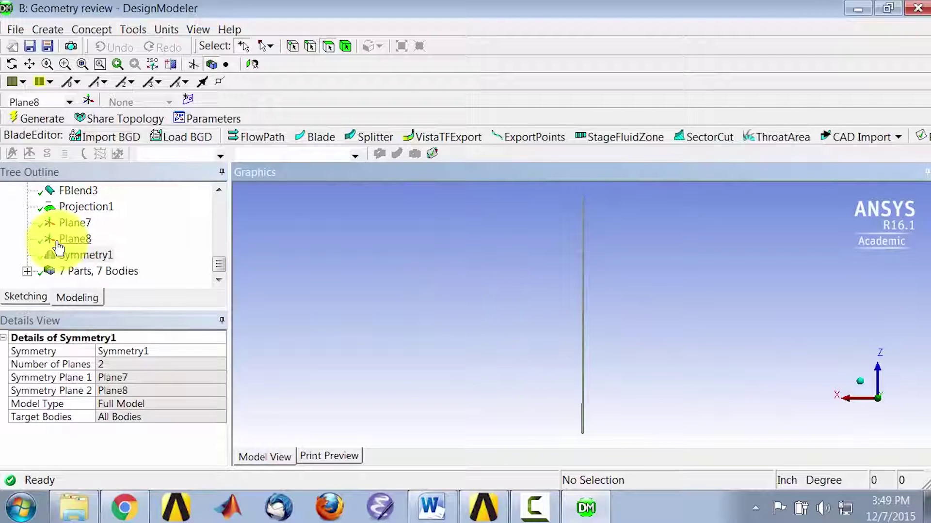
click(80, 257)
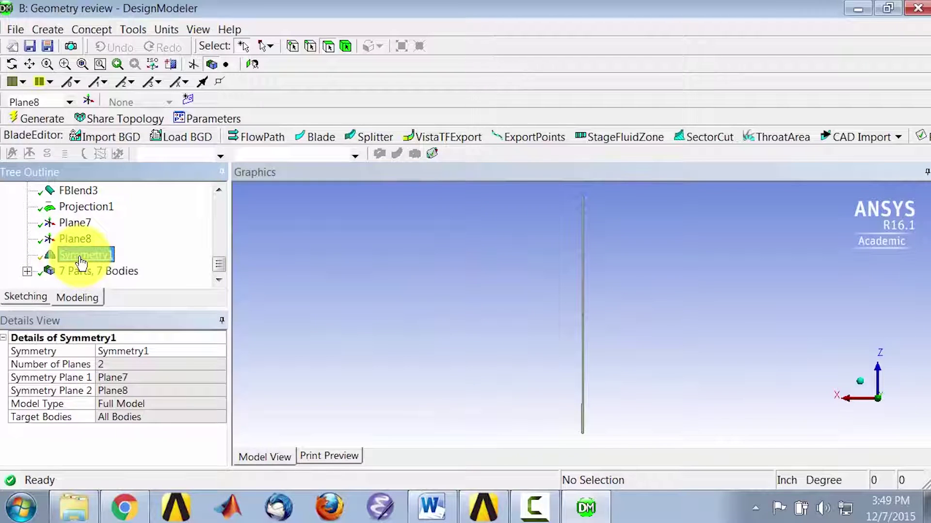
right_click(80, 262)
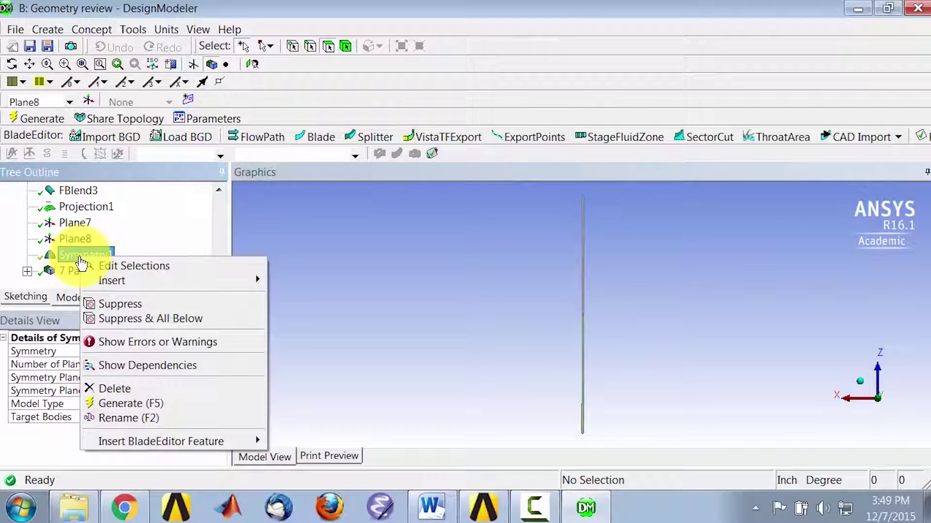
- Suppress Symmetry1 to restore all 405 bodies, then check the Plane8 and Plane7 definitions
click(112, 304)
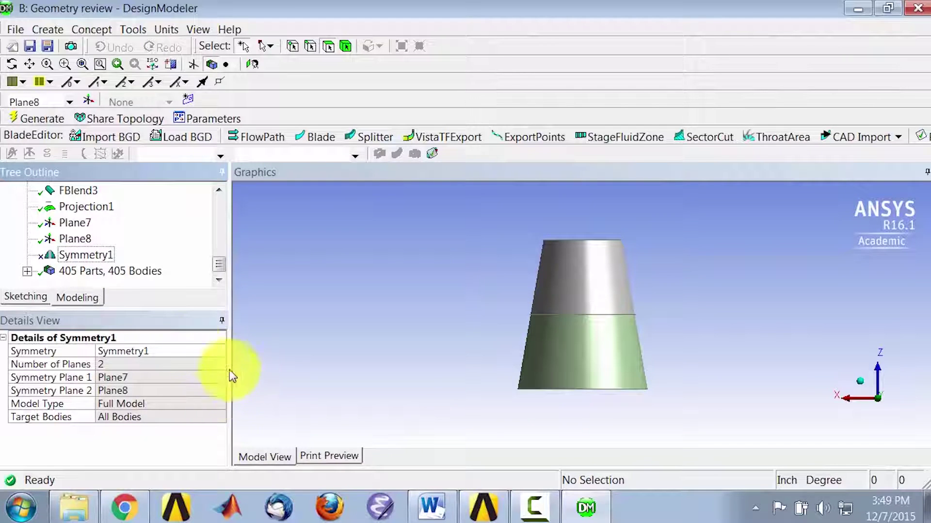
click(73, 240)
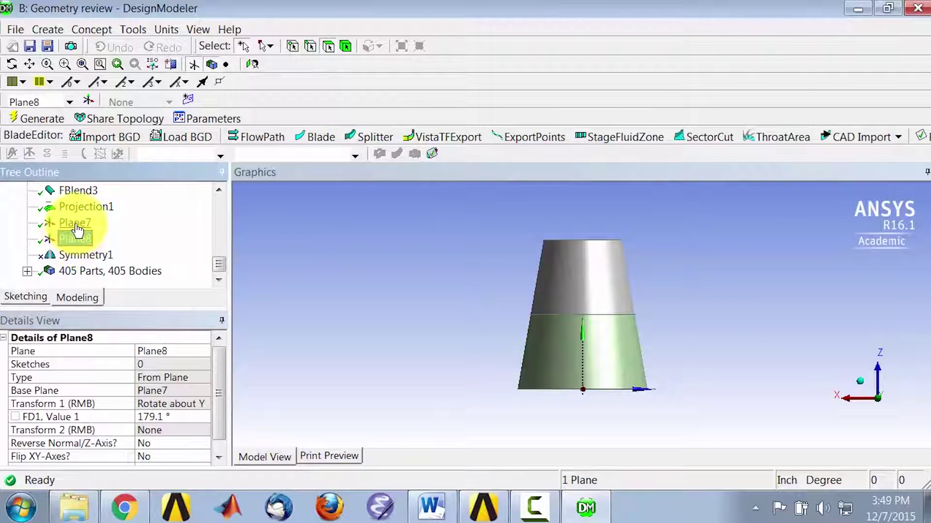
click(77, 225)
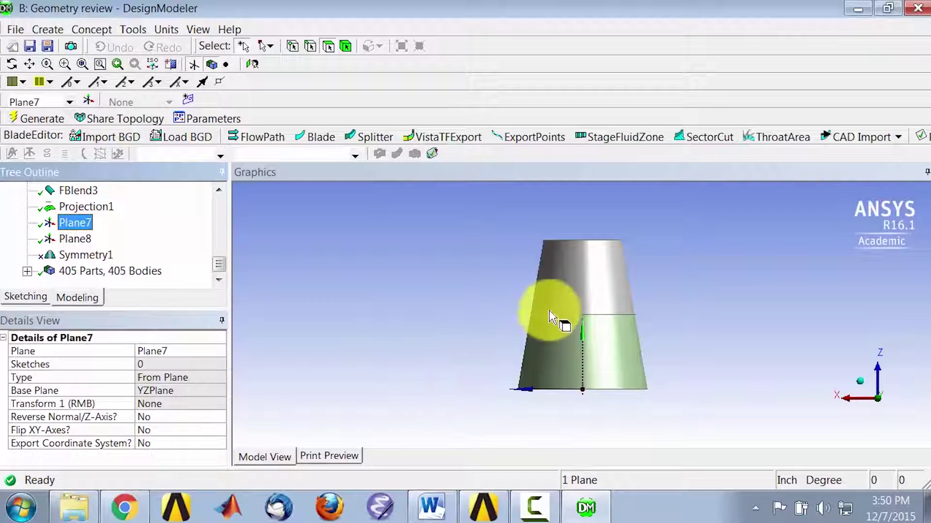
- Box-zoom onto the flange seam and expand the 405 Parts, 405 Bodies list
right_drag(574, 293, 600, 334)
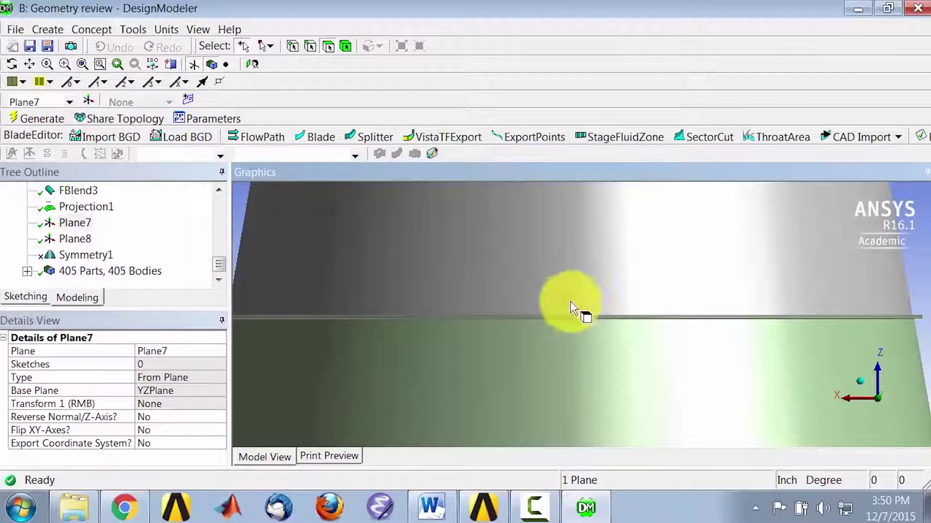
right_drag(562, 303, 588, 341)
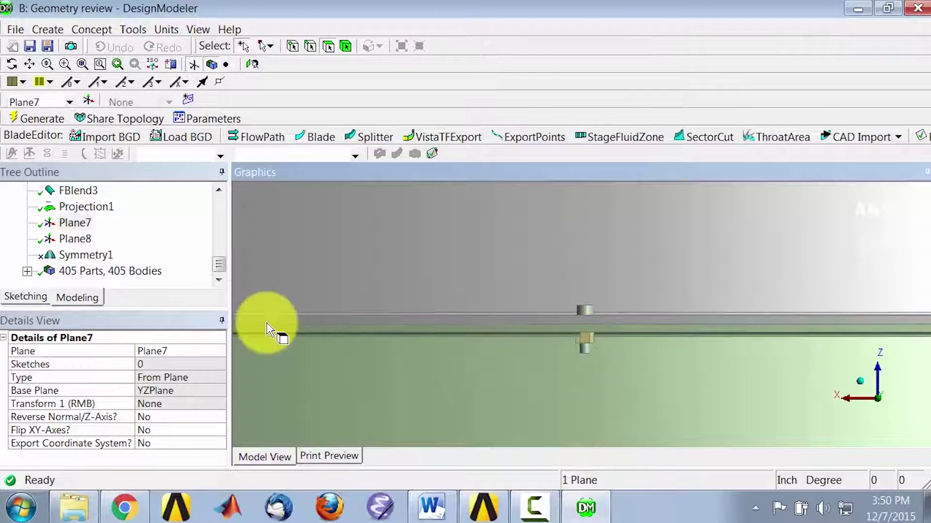
click(27, 271)
click(218, 282)
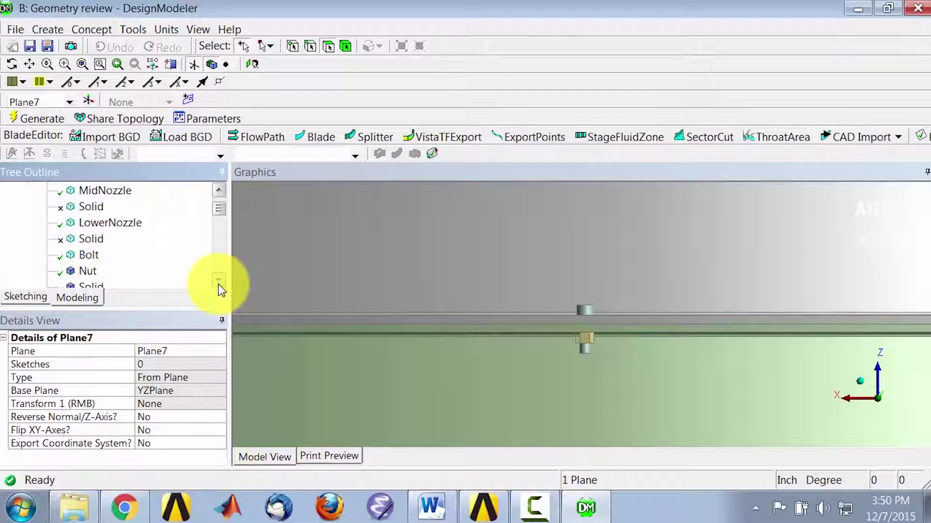
- Inspect the Bolt, Nut and the small Solid below it (volume 0.035757 in³, 9 faces)
click(90, 257)
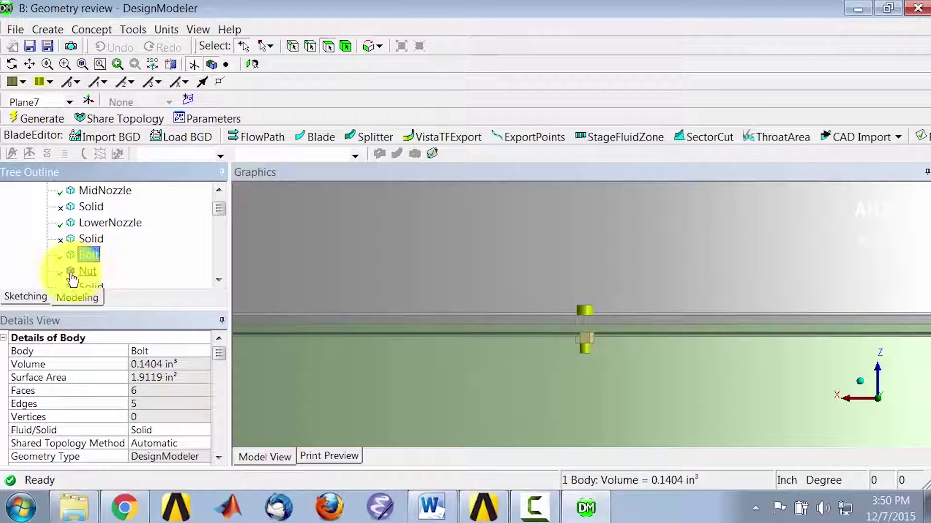
click(77, 272)
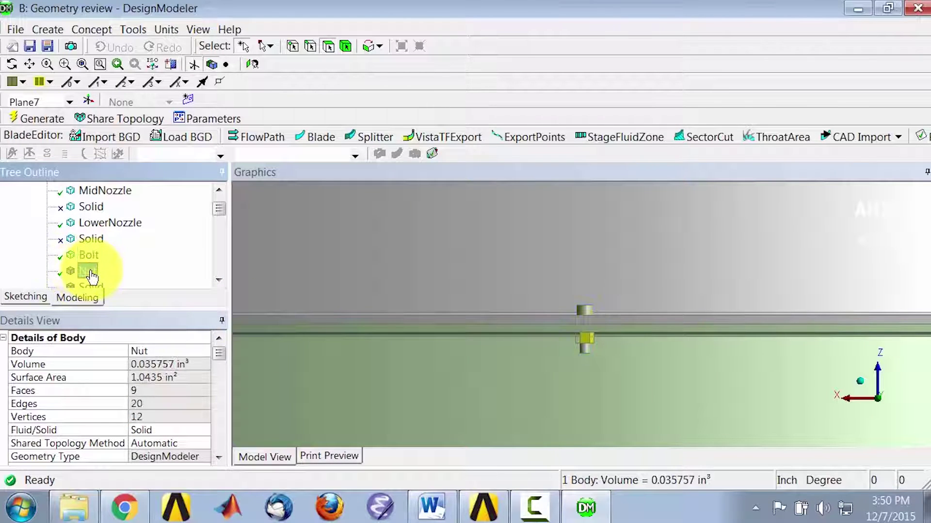
click(219, 282)
click(219, 281)
click(219, 281)
click(92, 238)
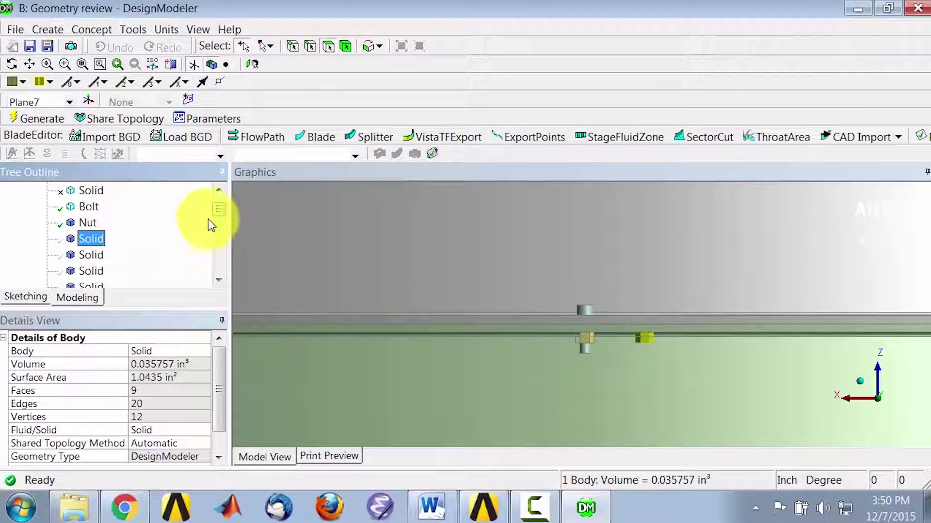
click(219, 190)
click(219, 190)
click(219, 190)
click(219, 190)
click(219, 190)
click(219, 190)
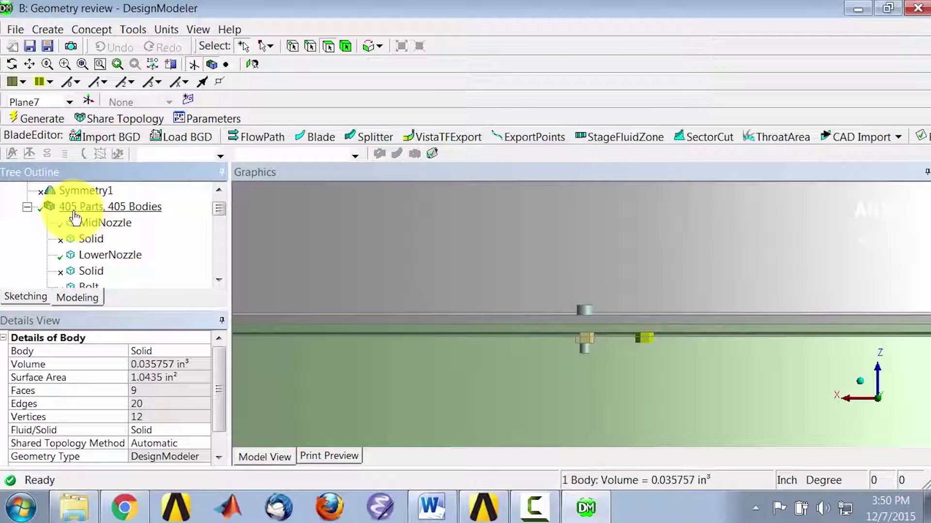
click(219, 281)
click(219, 281)
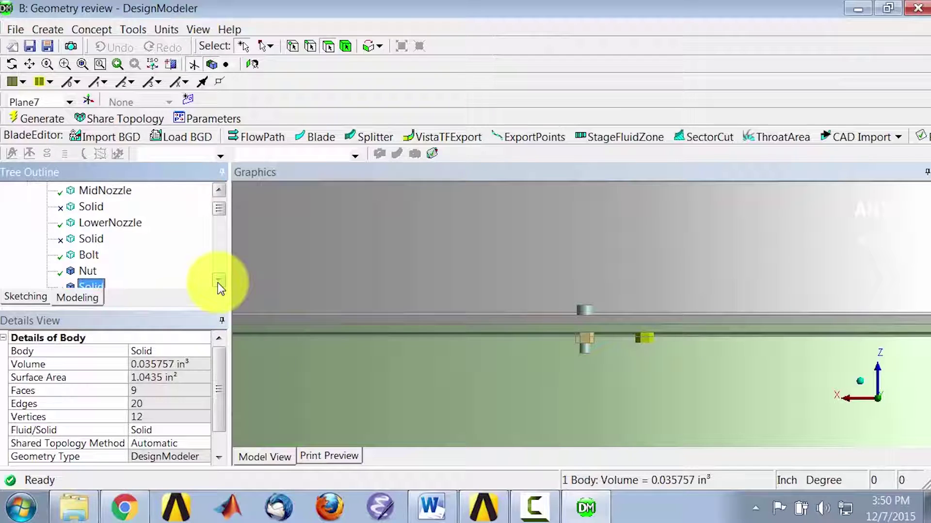
click(219, 281)
click(219, 281)
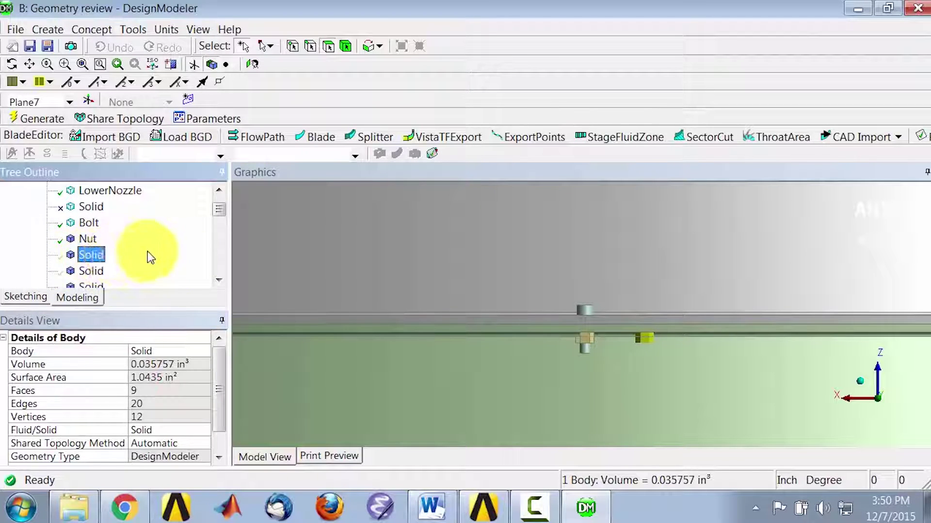
- Show All Bodies from the Solid body's menu and zoom out to see the bolt ring
right_click(100, 252)
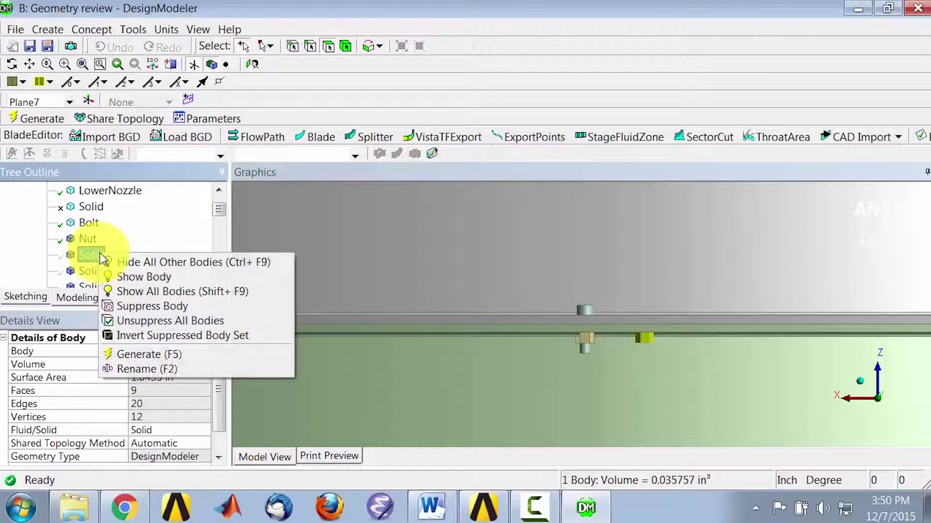
click(140, 290)
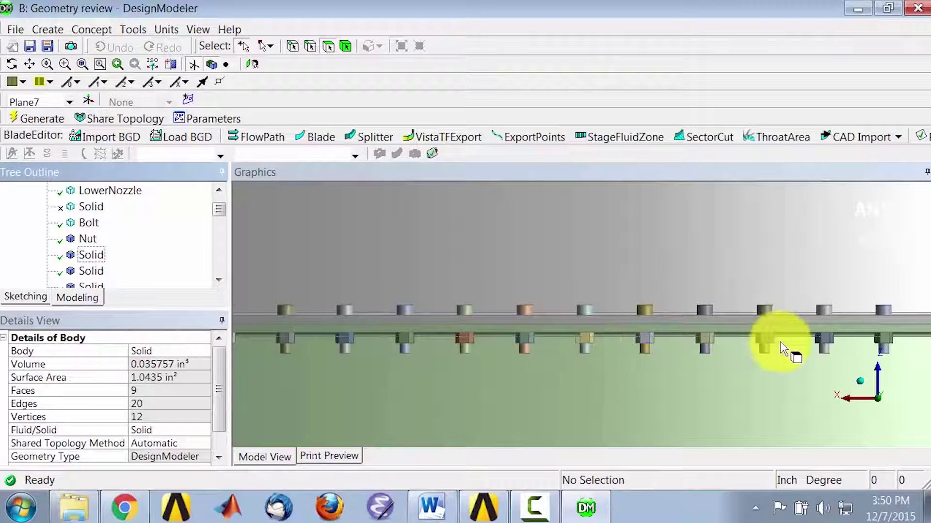
click(567, 368)
scroll(572, 368, down, 5)
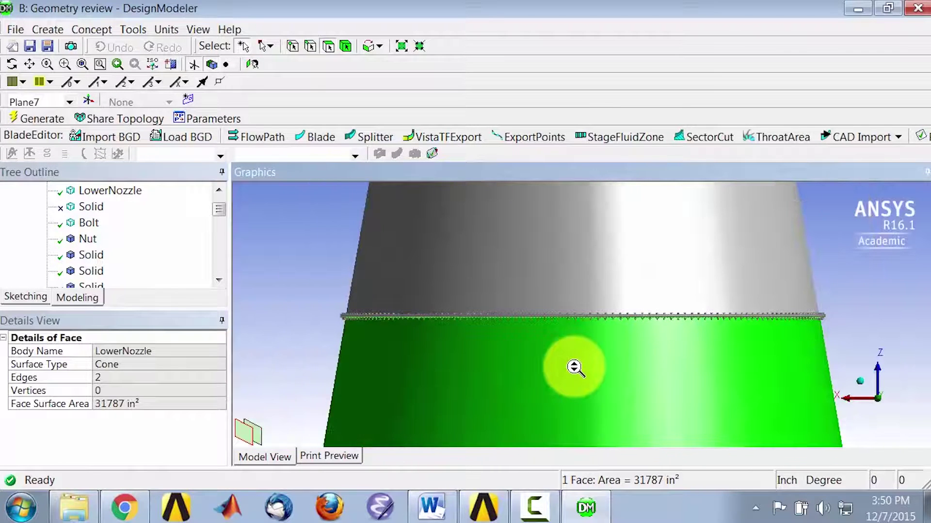
- Zoom in on the bolt row at the nozzle seam and orbit to view the curved ring
click(296, 278)
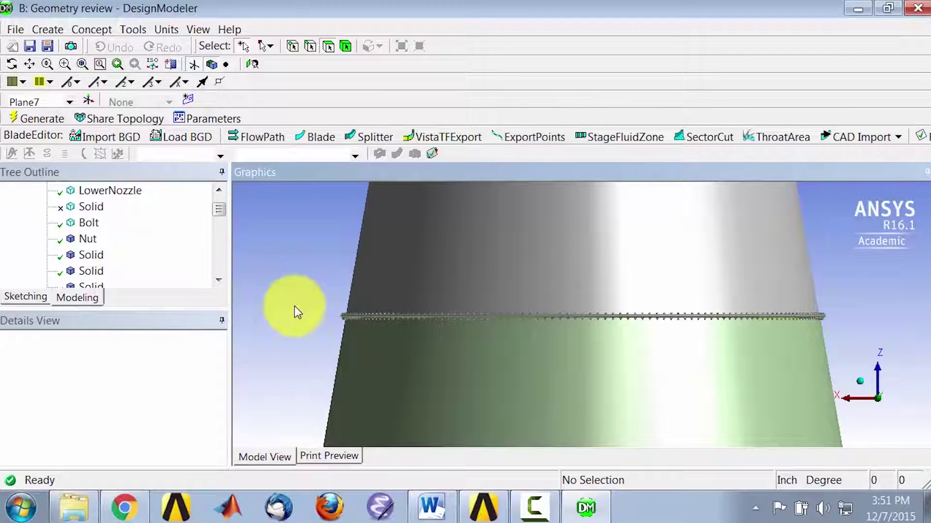
scroll(310, 310, down, 1)
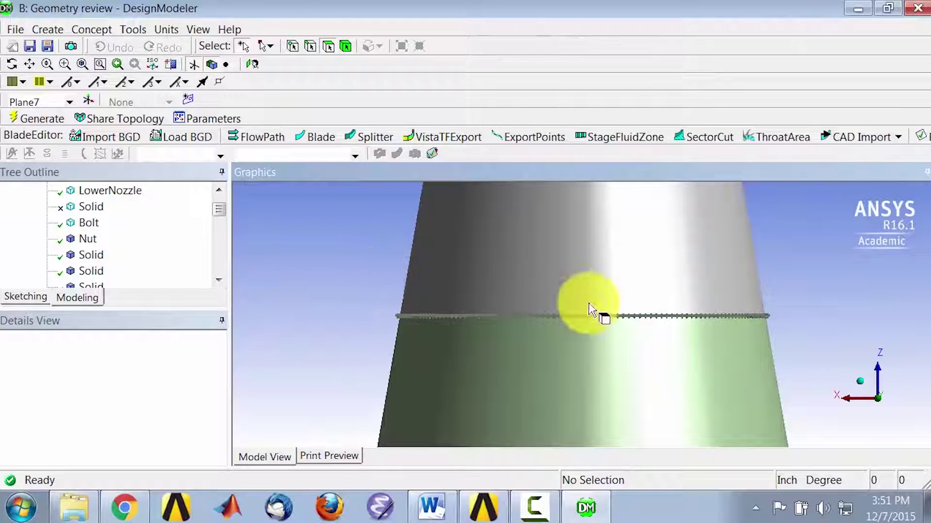
right_drag(376, 291, 498, 352)
right_drag(393, 240, 645, 375)
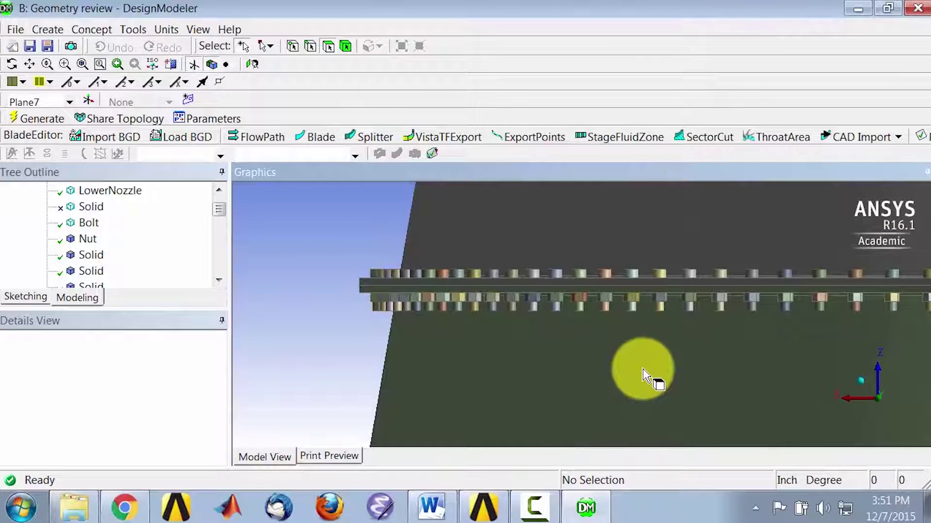
middle_drag(648, 378, 661, 354)
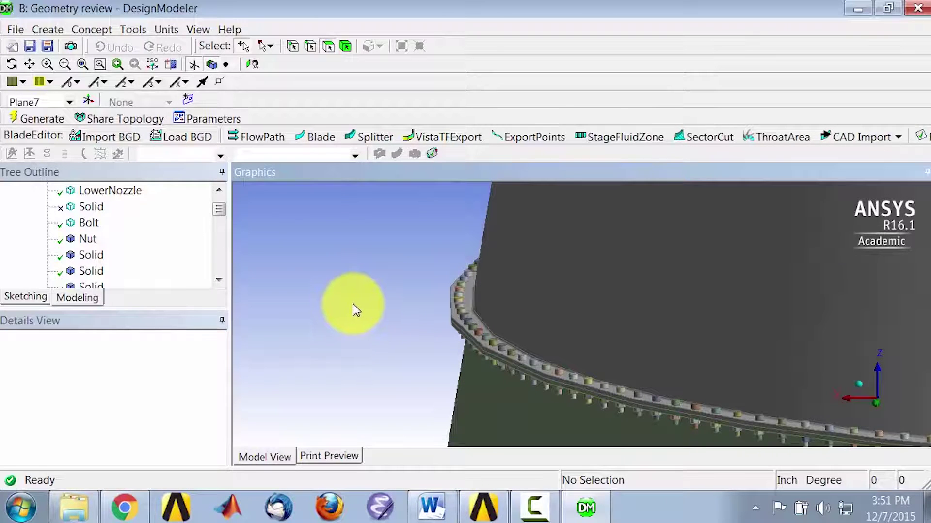
click(218, 190)
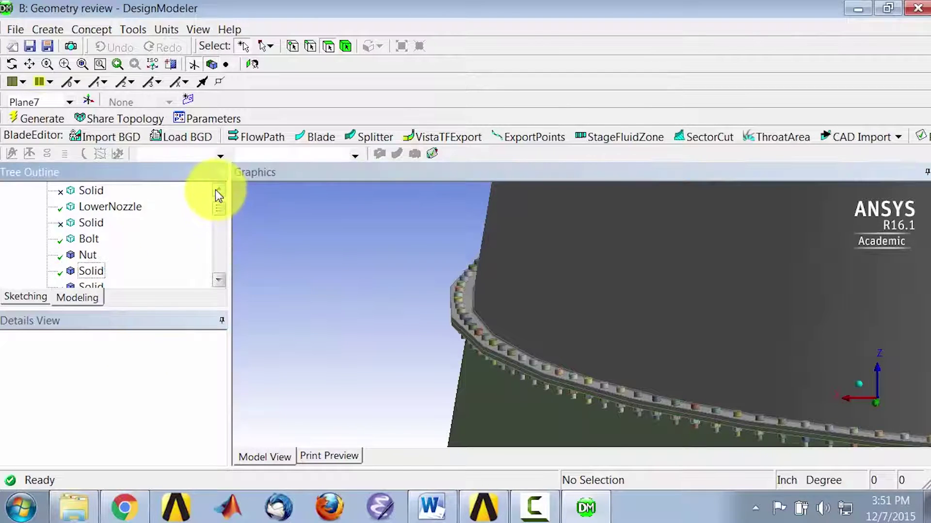